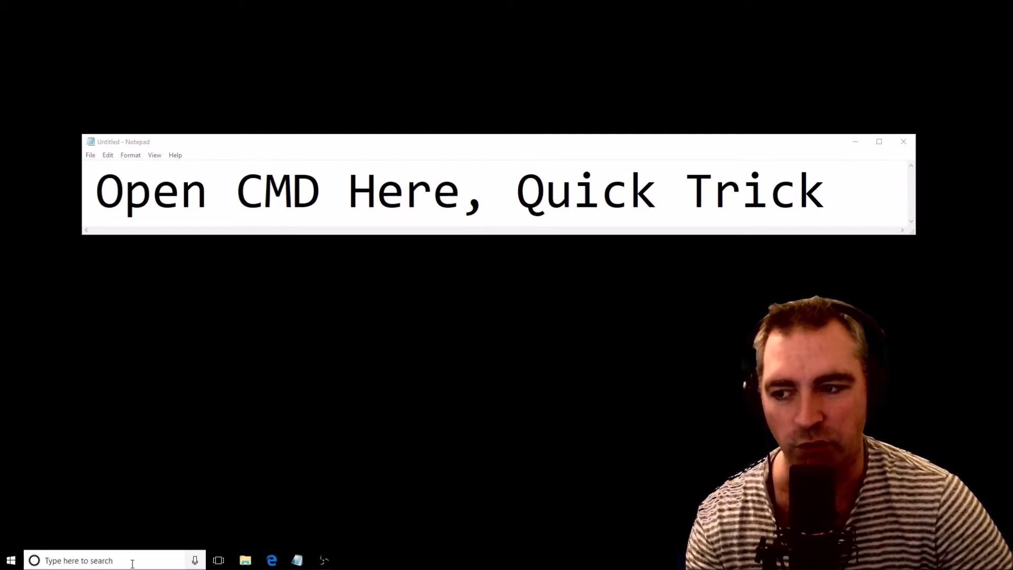
# Search for cmd in the taskbar search and launch Command Prompt.
pyautogui.click(101, 559)
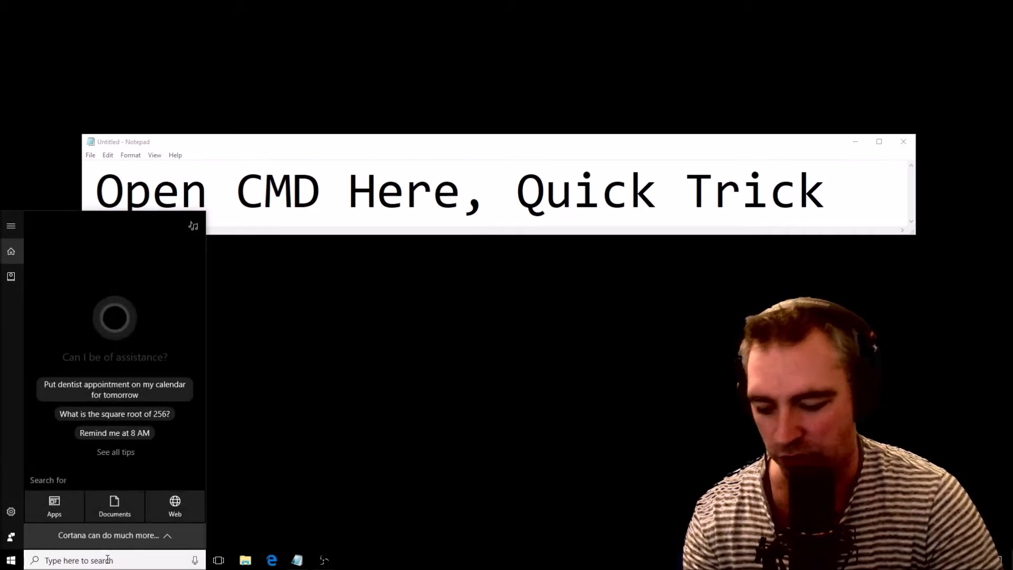
pyautogui.write('c')
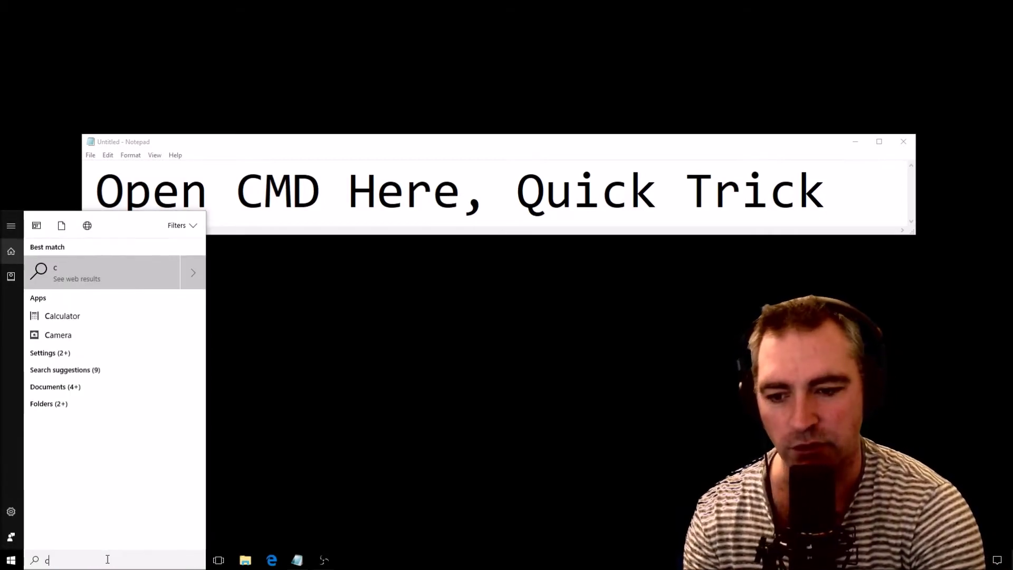
pyautogui.write('md')
pyautogui.press('Return')
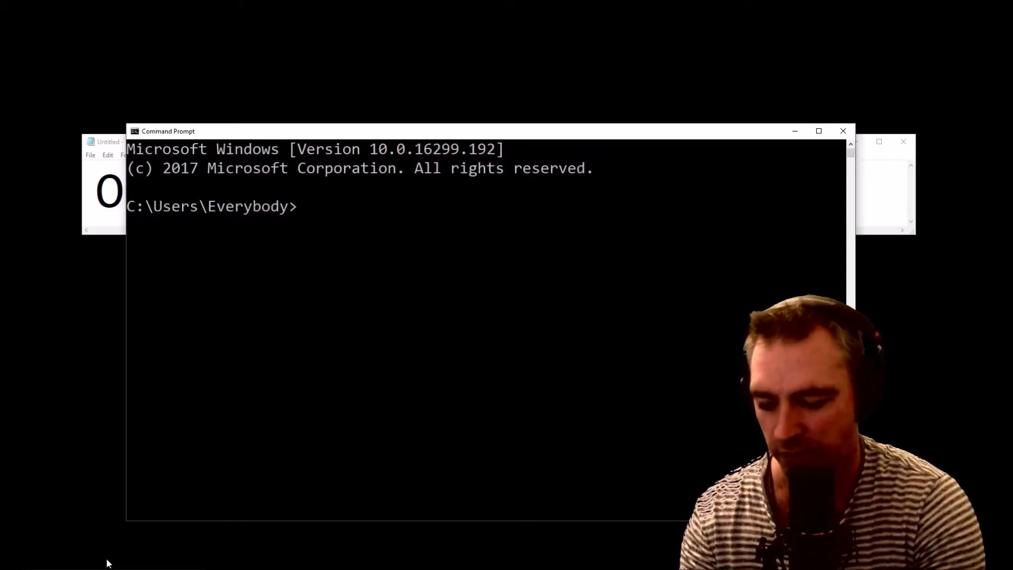
pyautogui.write('e:')
# Switch to drive E:, change into myDevFolder, and list its contents.
pyautogui.press('Return')
pyautogui.write('c')
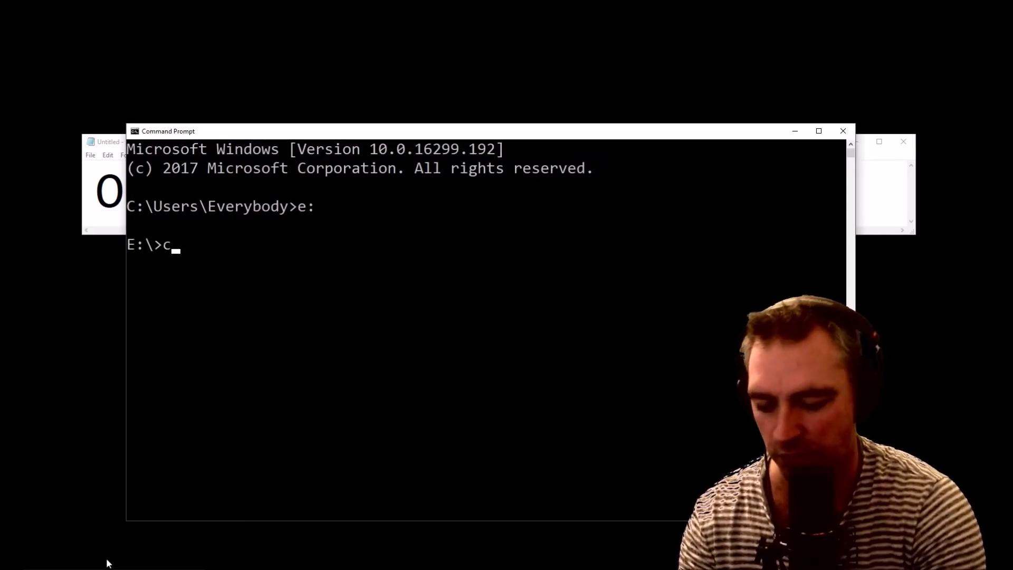
pyautogui.write('d myDevFolder')
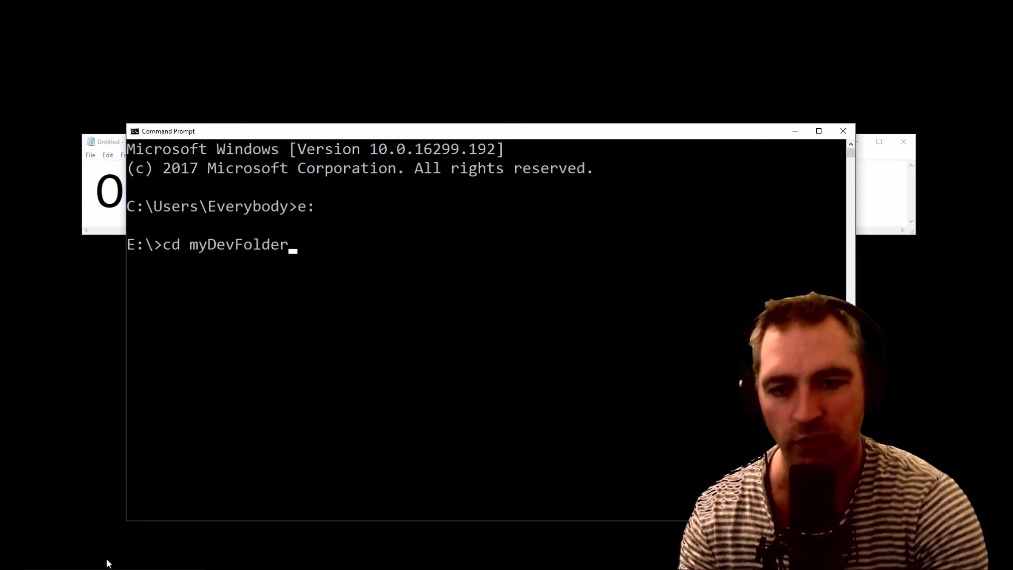
pyautogui.press('Return')
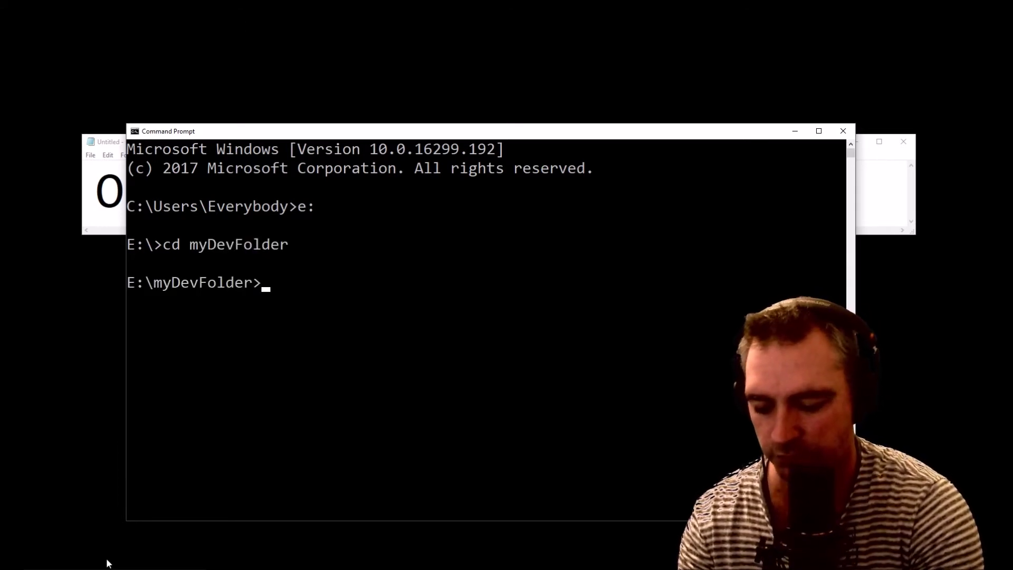
pyautogui.write('cd')
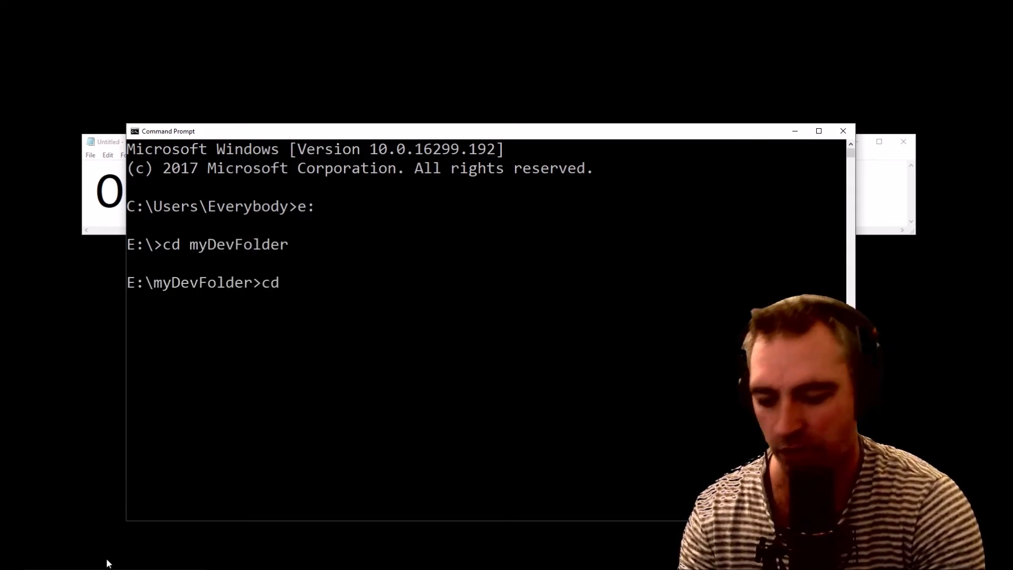
pyautogui.write(' ex')
pyautogui.press('BackSpace')
pyautogui.press('BackSpace')
pyautogui.press('BackSpace')
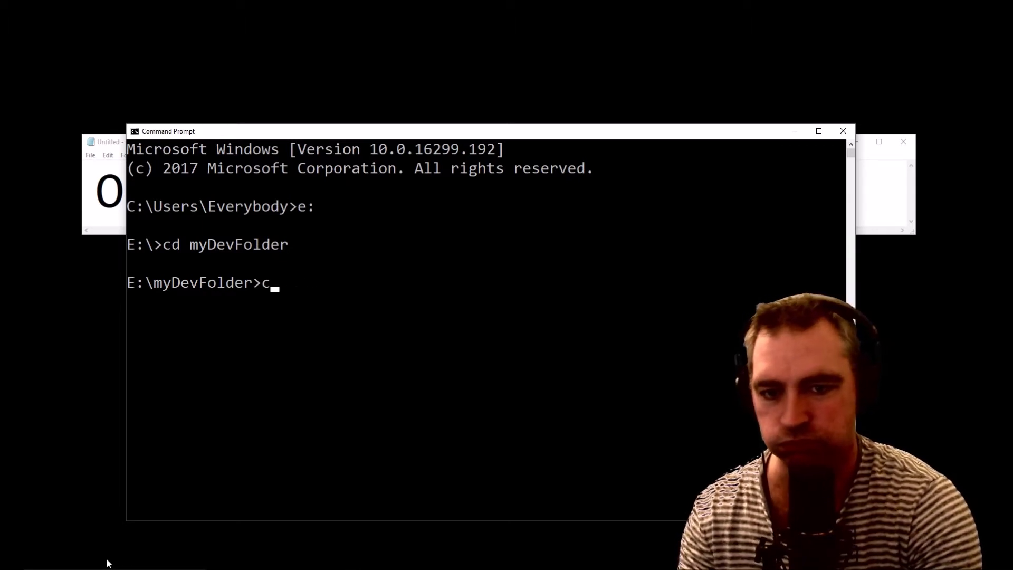
pyautogui.press('BackSpace')
pyautogui.press('BackSpace')
pyautogui.write('dir')
pyautogui.press('Return')
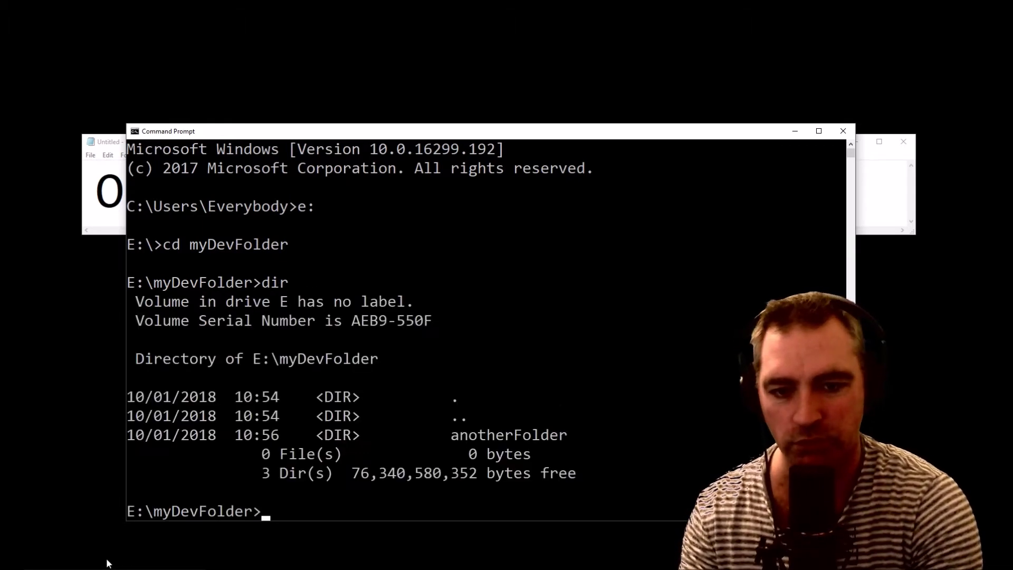
pyautogui.write('cd anotherFolder')
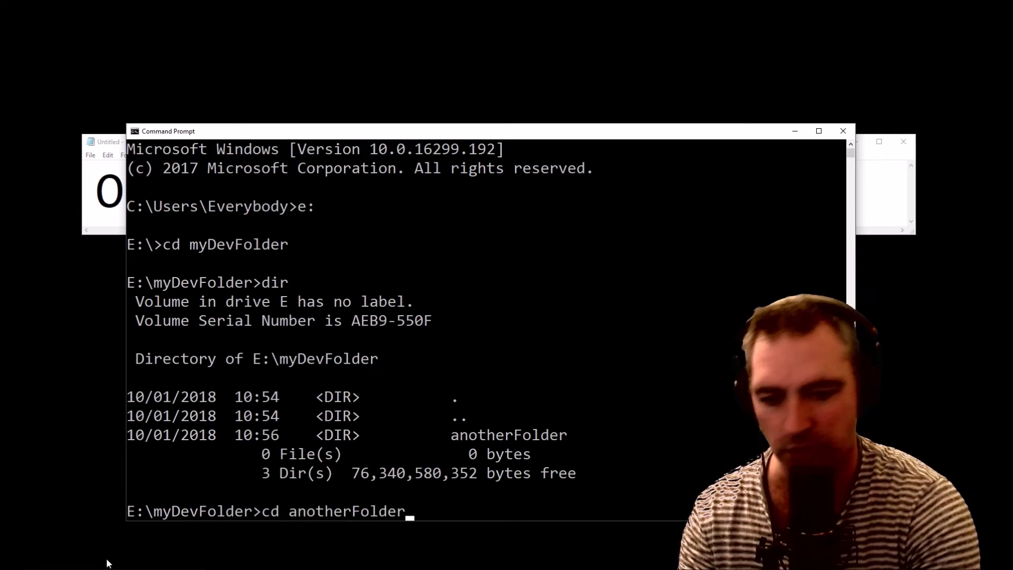
# Enter anotherFolder, list its files, run test.bat to print Hello World, then close the console.
pyautogui.press('Tab')
pyautogui.press('Return')
pyautogui.write('di')
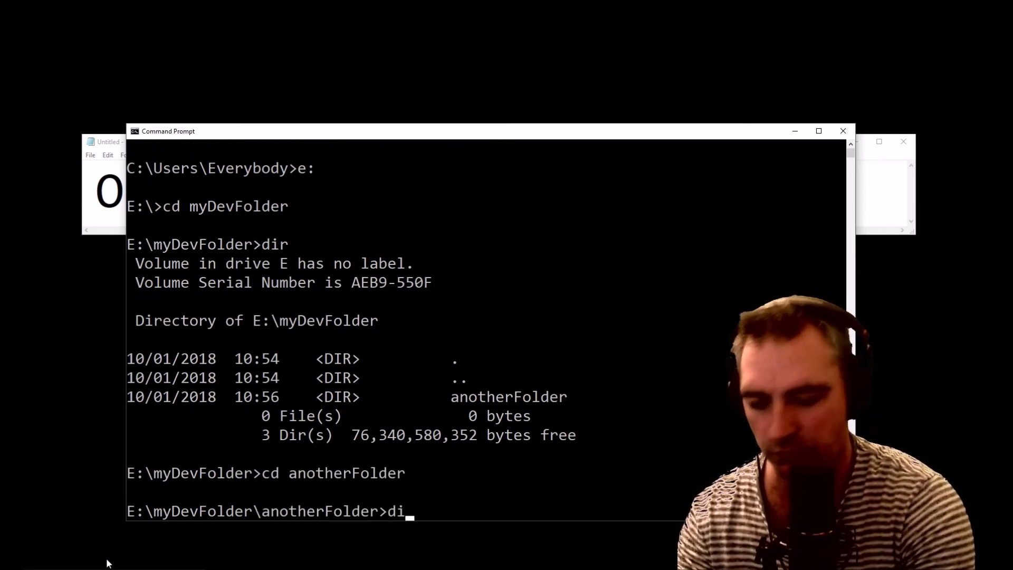
pyautogui.write('r')
pyautogui.press('Return')
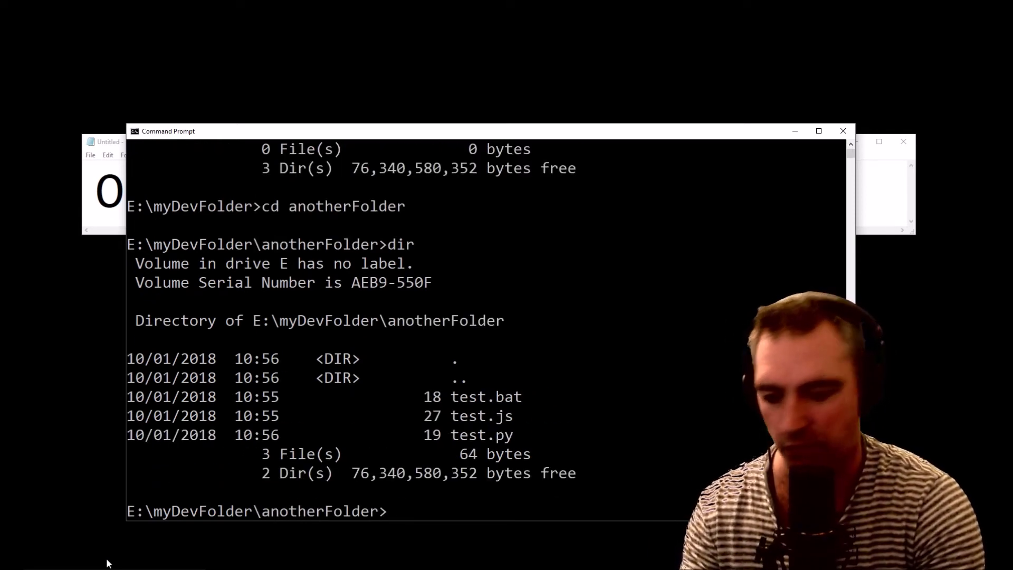
pyautogui.write('te')
pyautogui.press('Tab')
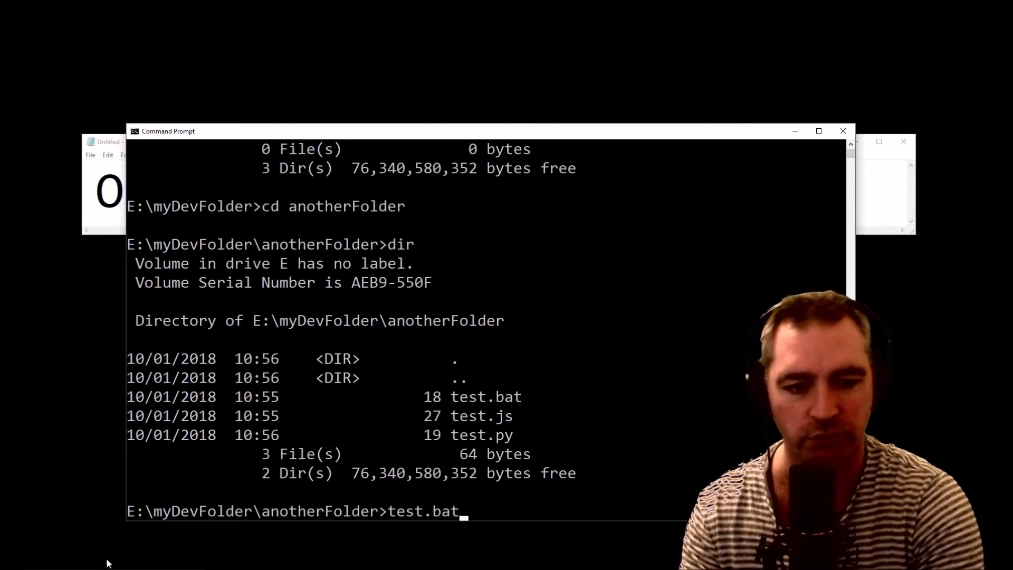
pyautogui.press('Return')
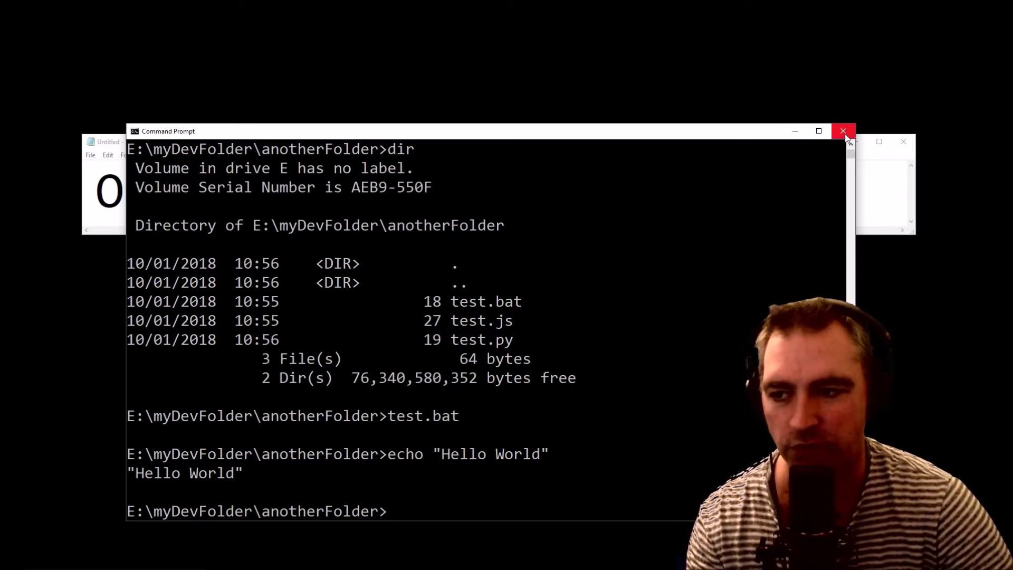
pyautogui.click(844, 132)
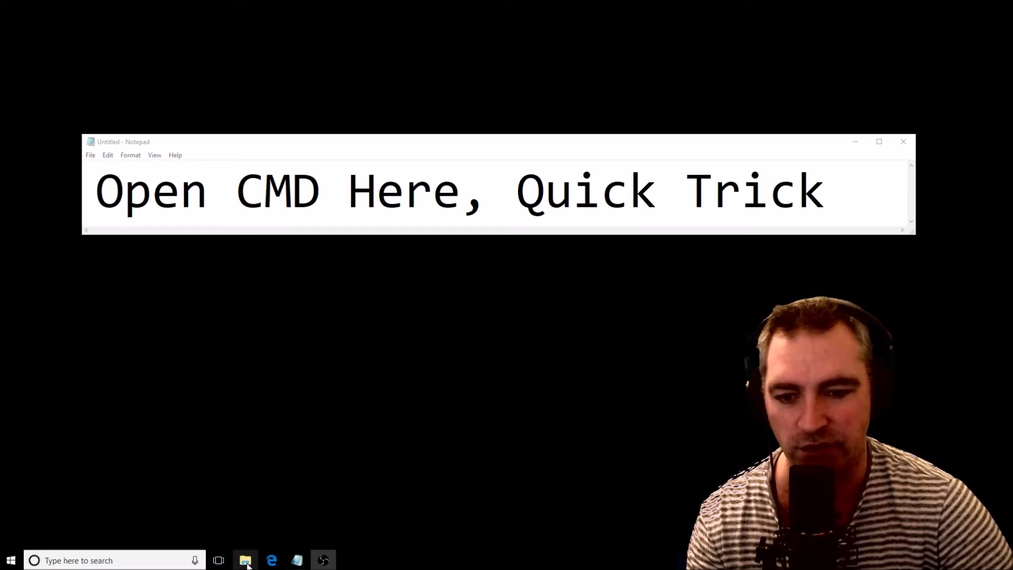
pyautogui.click(246, 560)
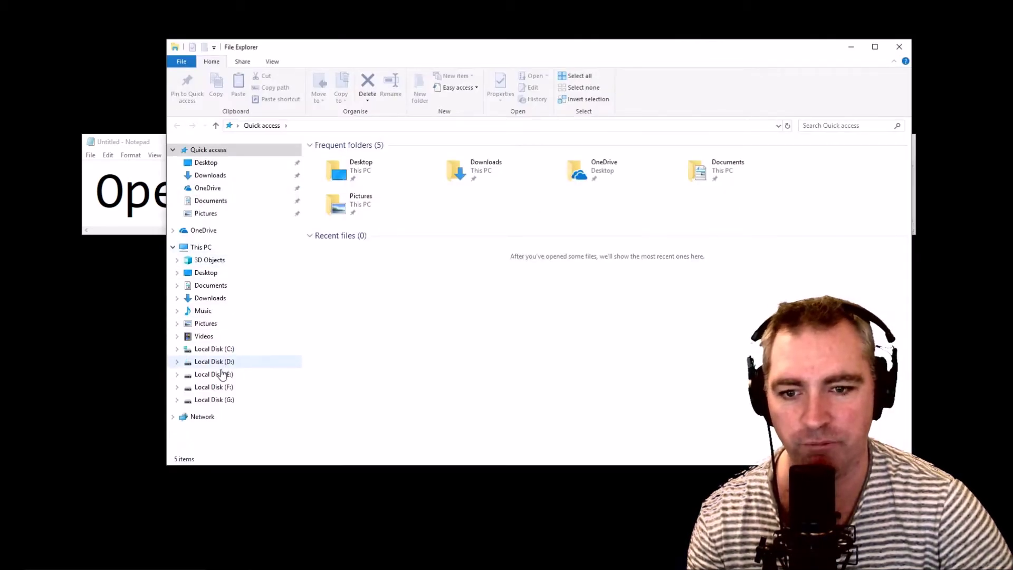
# Browse to E:\myDevFolder\anotherFolder and launch Command Prompt there by entering cmd in the address bar.
pyautogui.click(223, 373)
pyautogui.click(338, 161)
pyautogui.doubleClick(338, 160)
pyautogui.click(340, 157)
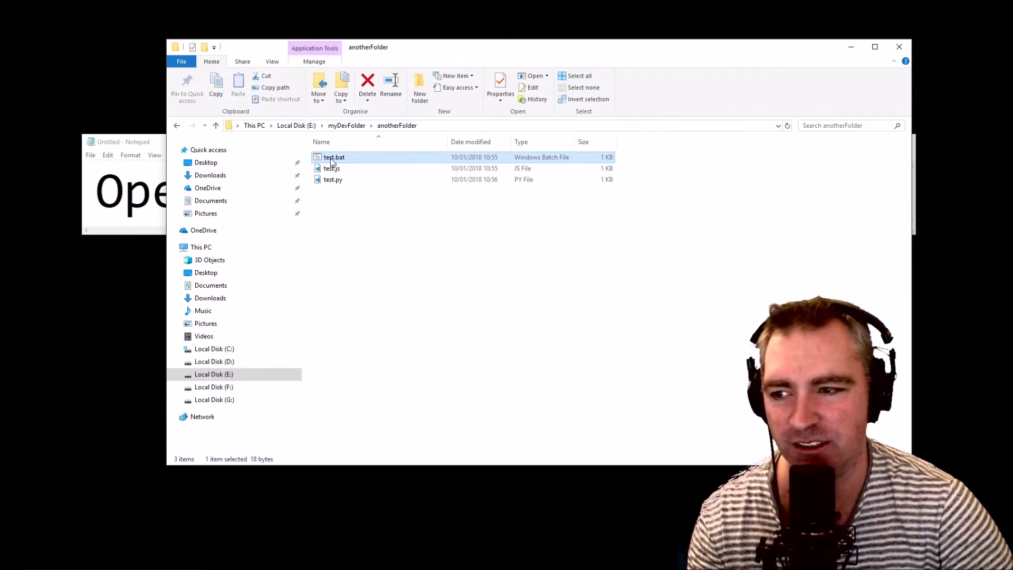
pyautogui.click(390, 240)
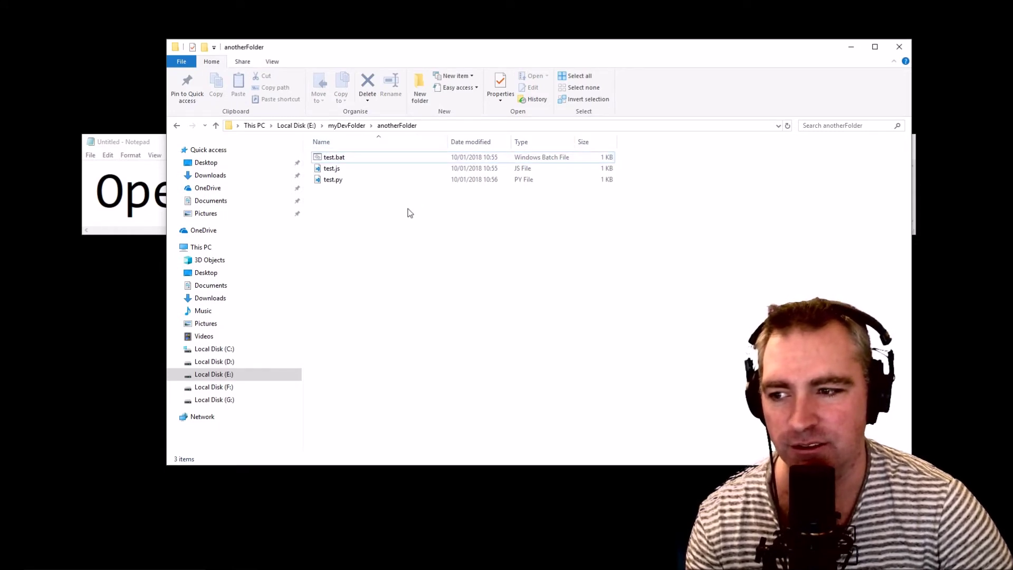
pyautogui.click(441, 126)
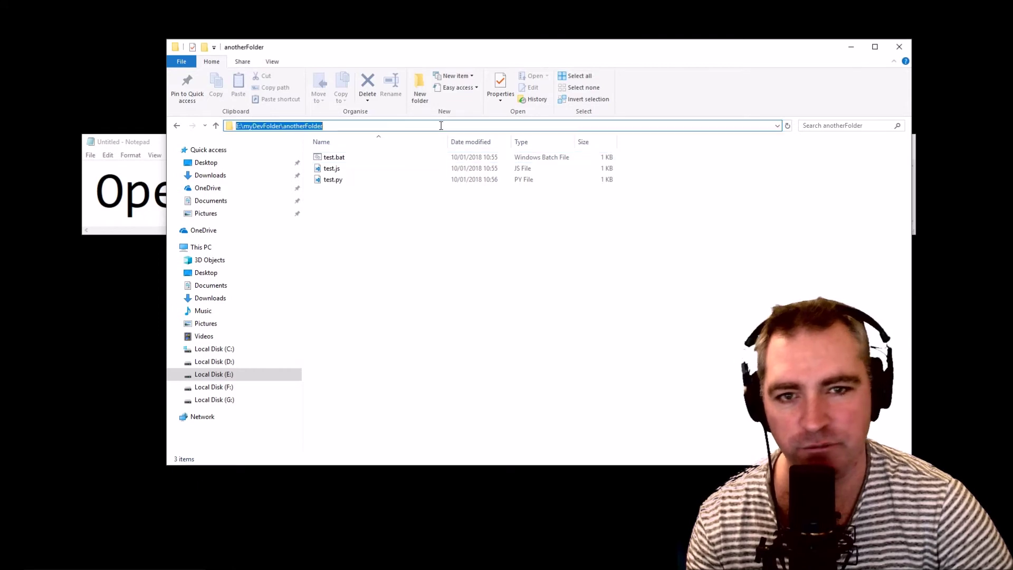
pyautogui.write('cmd')
pyautogui.press('Return')
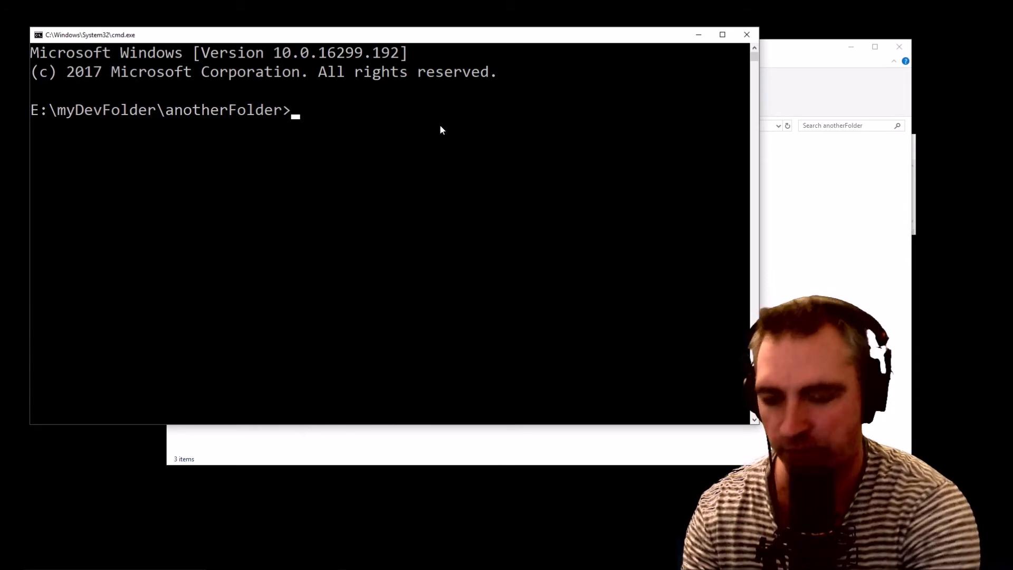
pyautogui.write('test.bat')
# Run test.bat twice so Hello World prints each time, then close the console.
pyautogui.press('Return')
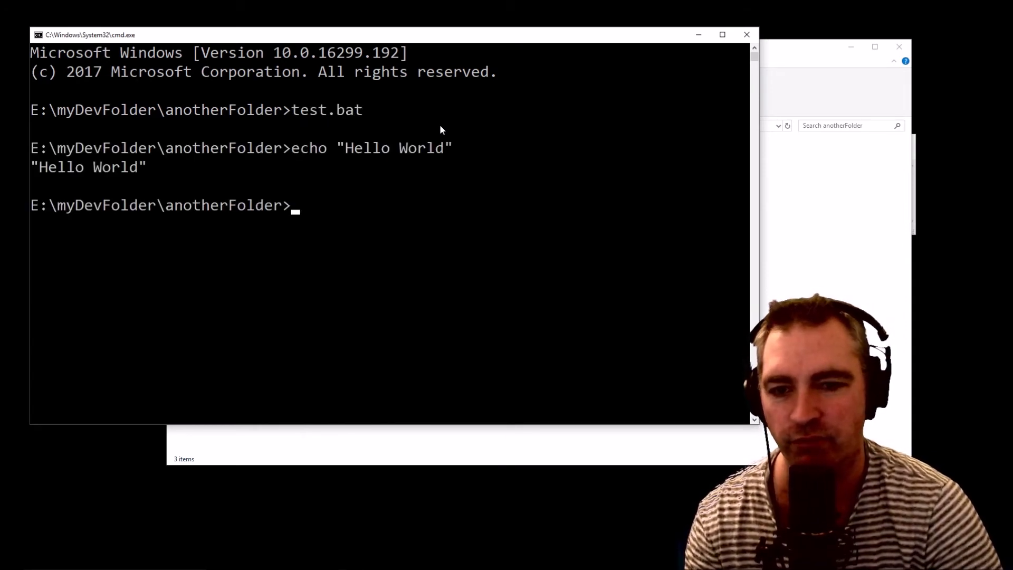
pyautogui.write('test.bat')
pyautogui.press('Return')
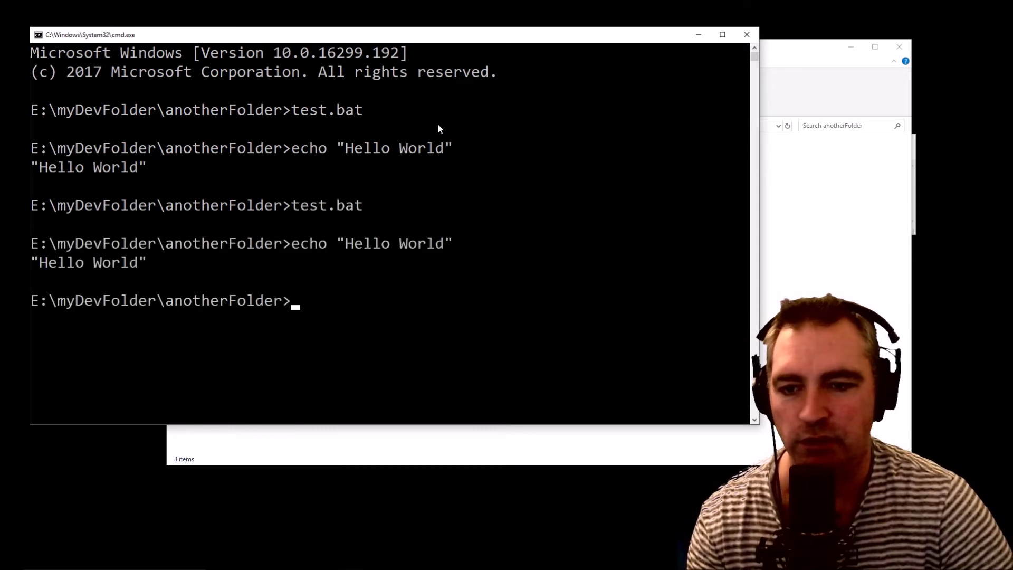
pyautogui.click(746, 35)
# Enter cmd in the anotherFolder address bar for a new console, and run test.bat there.
pyautogui.click(497, 120)
pyautogui.write('cmd')
pyautogui.press('Return')
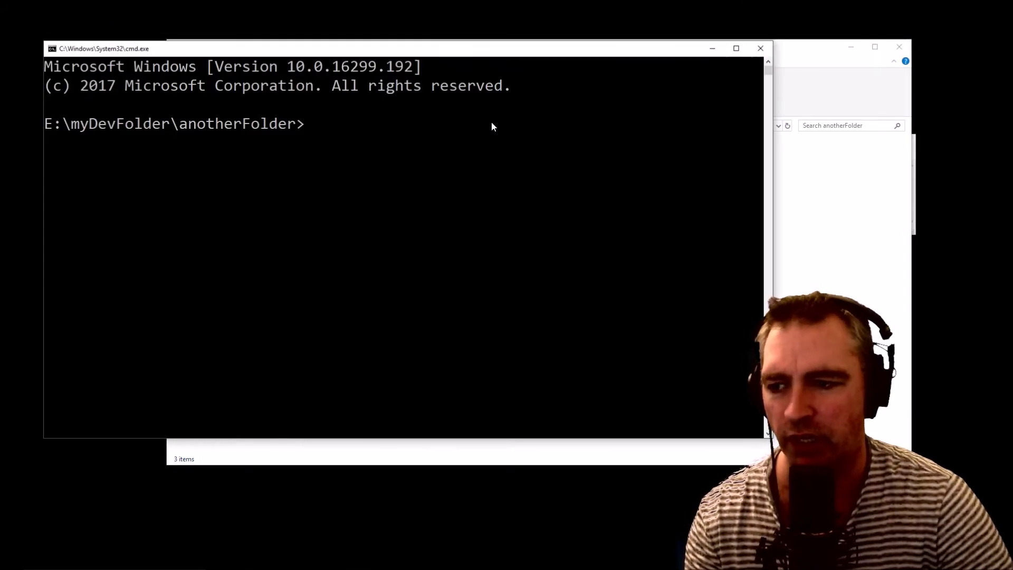
pyautogui.write('test.bat')
pyautogui.press('Return')
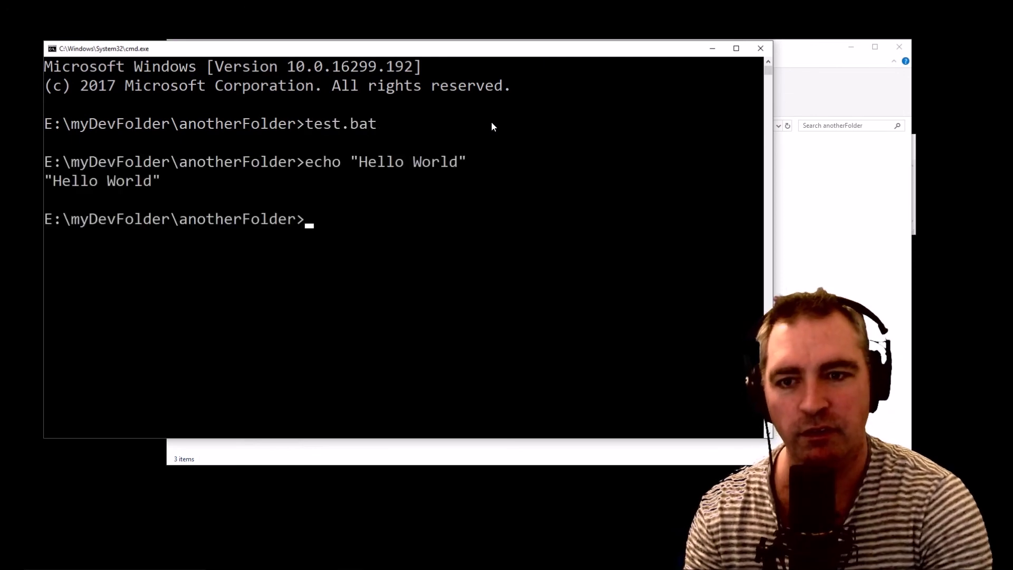